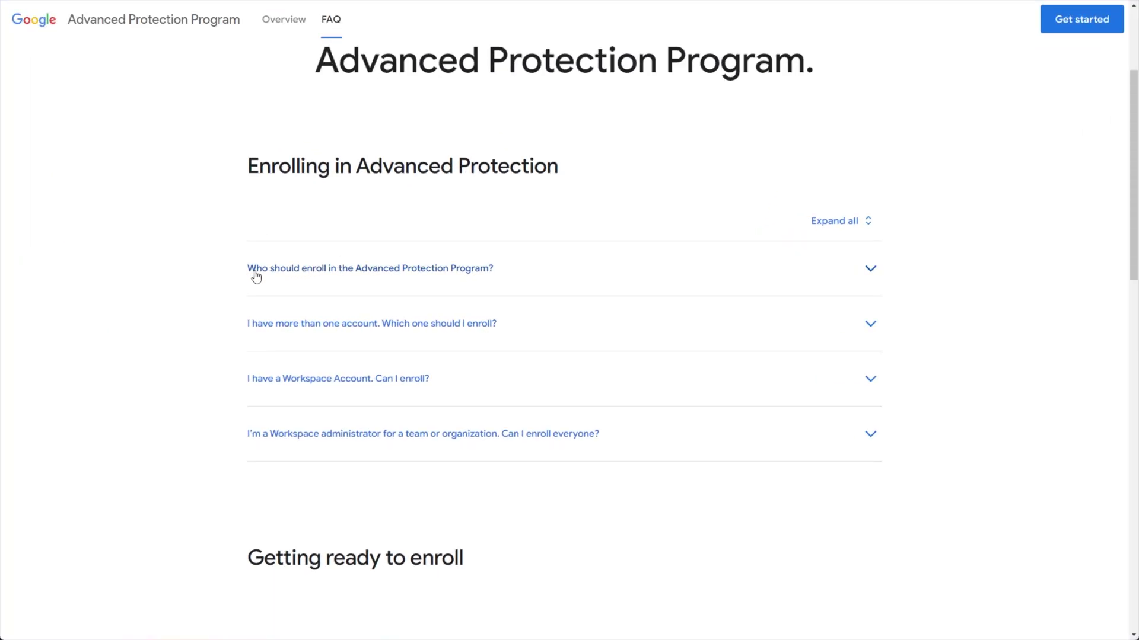
- Skim the Advanced Protection FAQ, then choose Get started to begin enrollment
scroll(300, 358, down, 10)
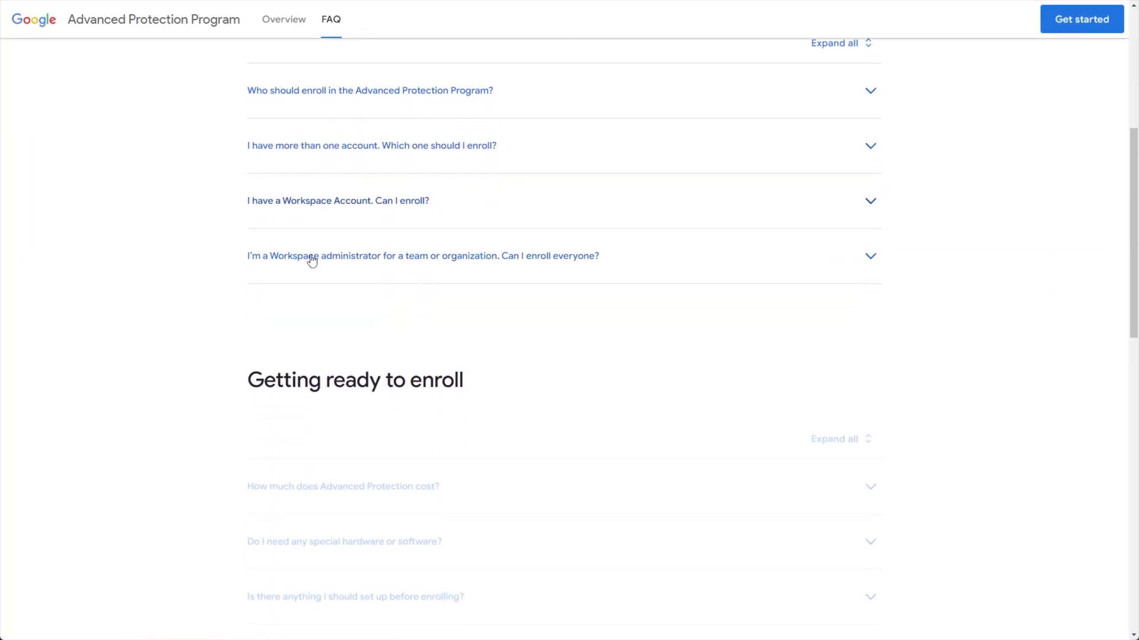
scroll(310, 260, down, 5)
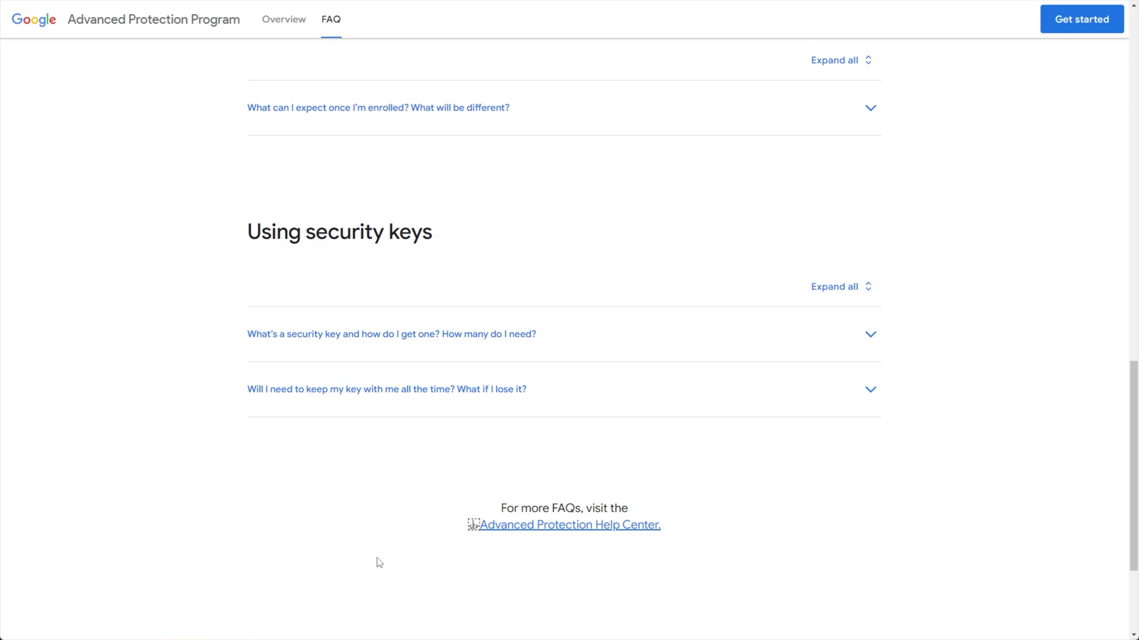
scroll(376, 562, up, 20)
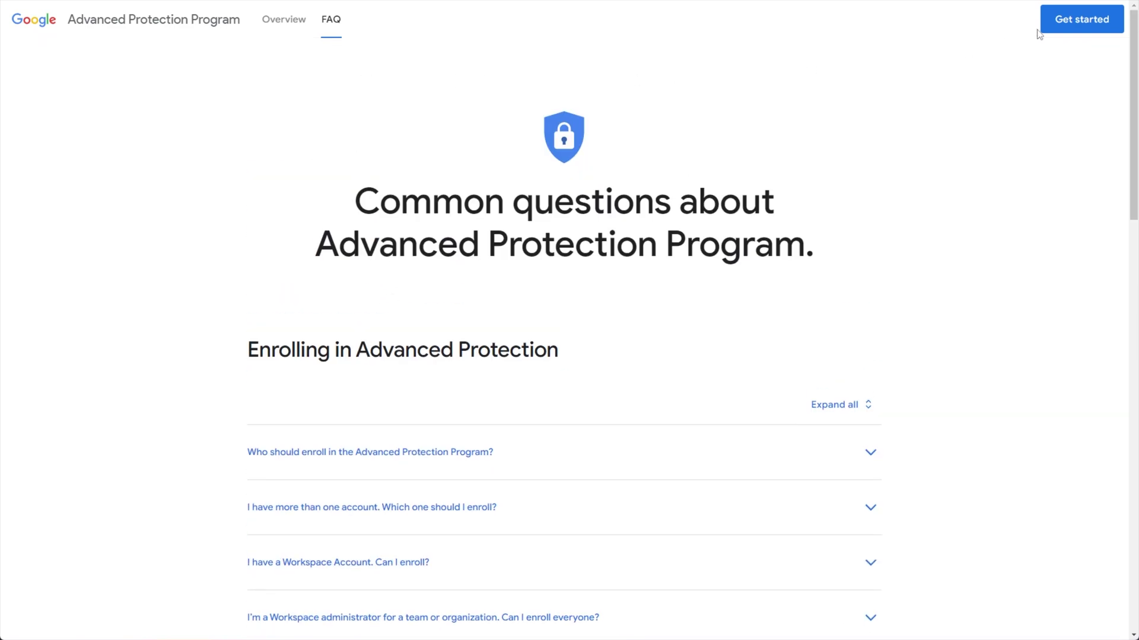
click(1075, 25)
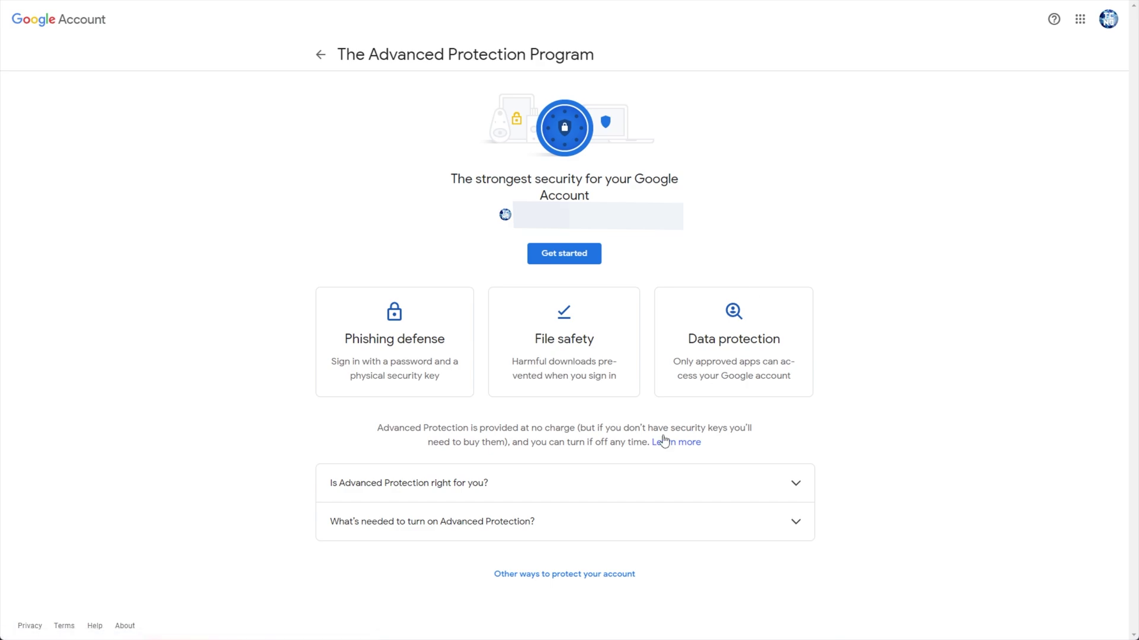
- Expand the answers on who Advanced Protection suits and what enrollment requires
click(542, 492)
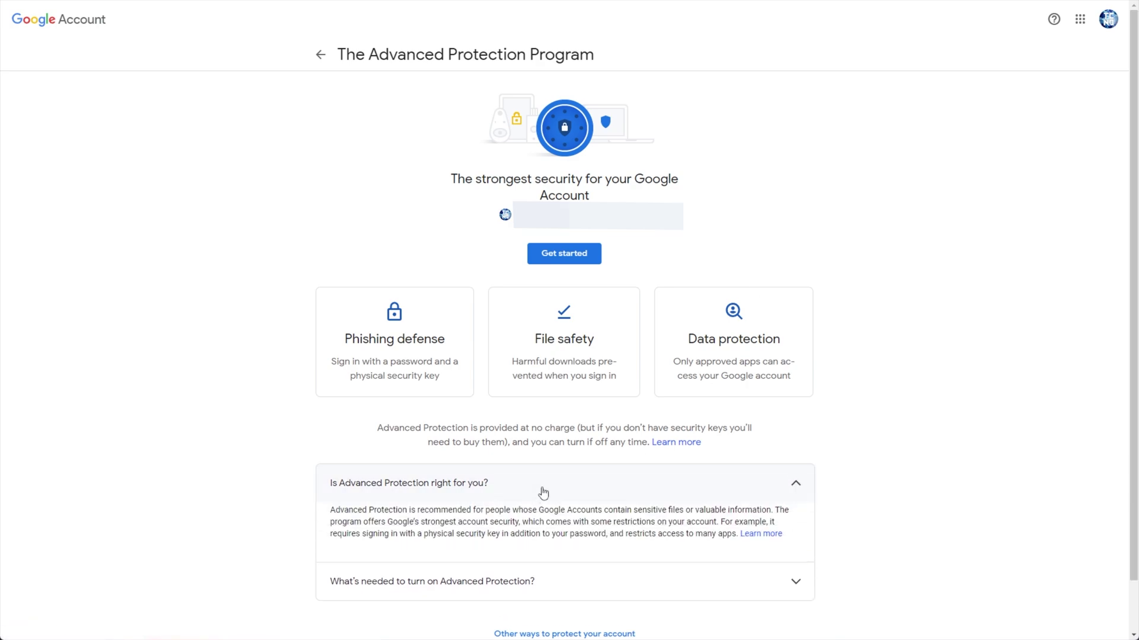
click(563, 584)
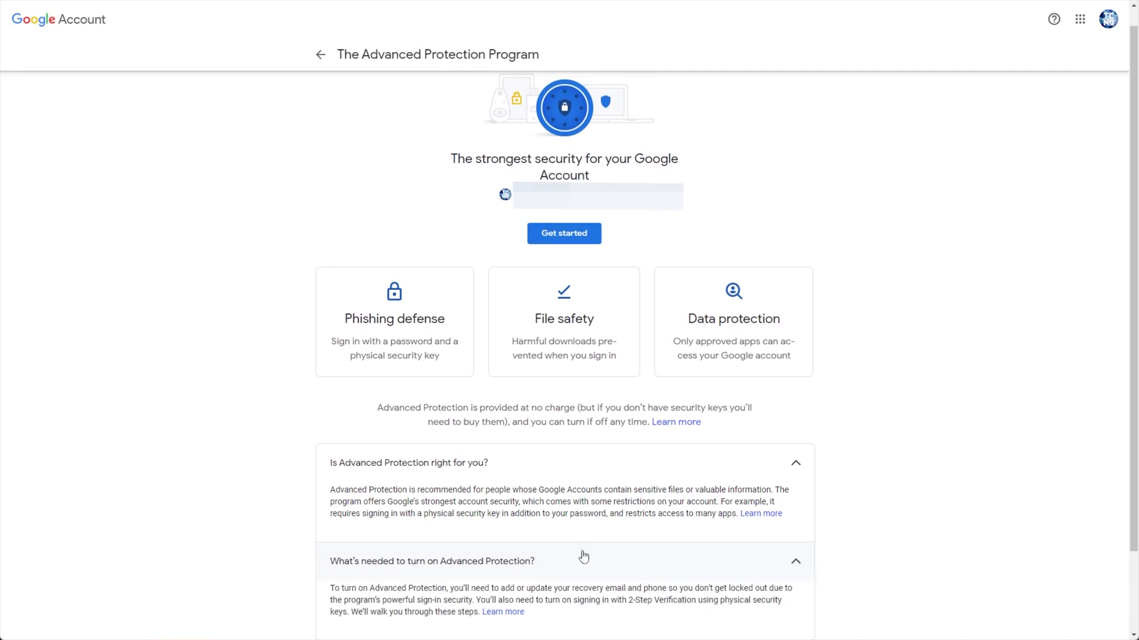
scroll(584, 557, down, 2)
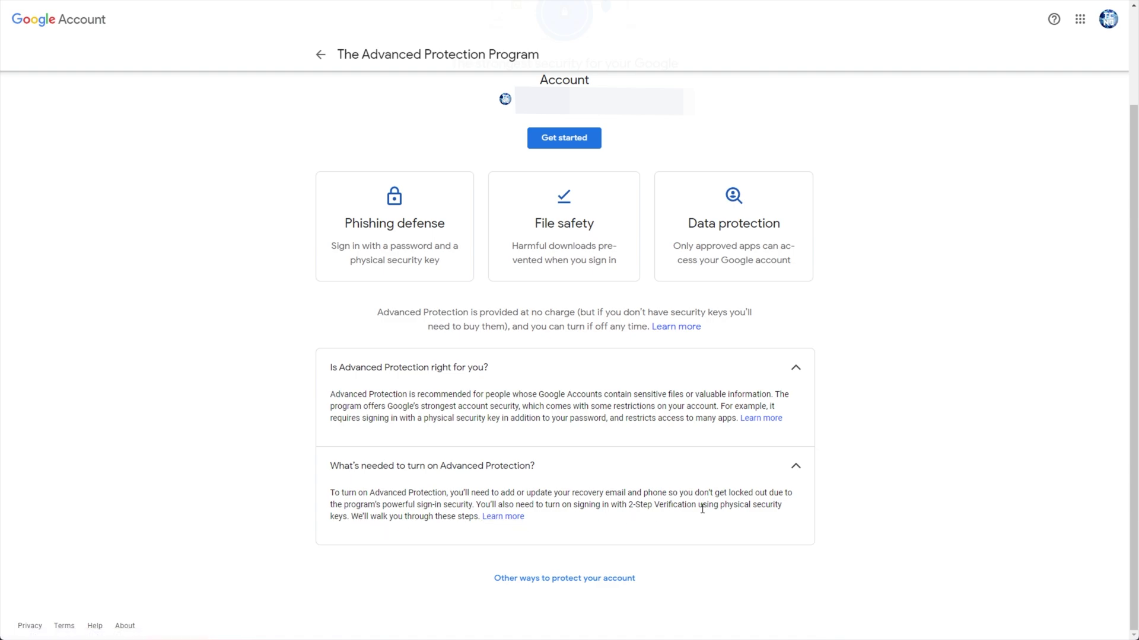
- Note the 'physical security keys' requirement and begin Advanced Protection setup
drag(725, 508, 336, 515)
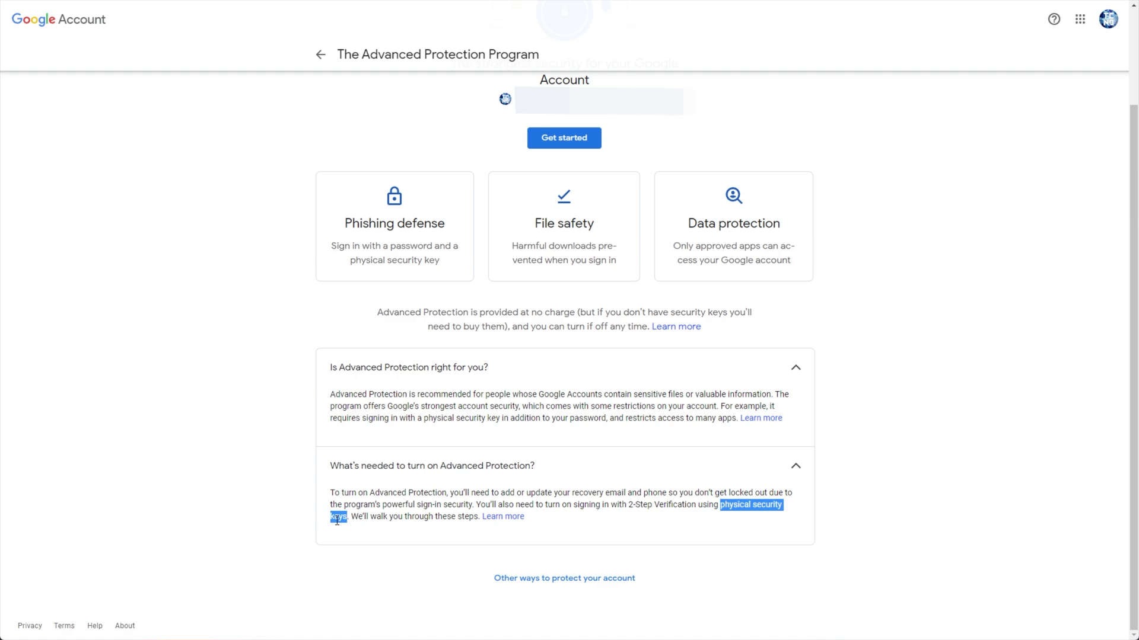
click(657, 523)
scroll(656, 522, up, 2)
click(563, 255)
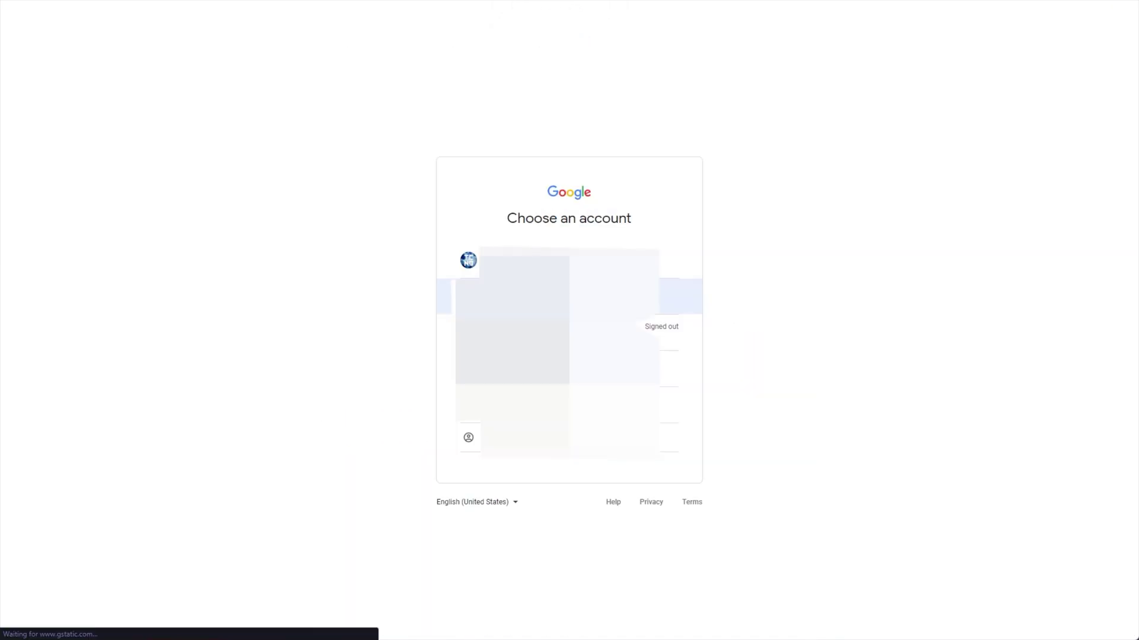
- Sign in with the listed account, review the two-key requirement, and continue to Register security keys
click(564, 260)
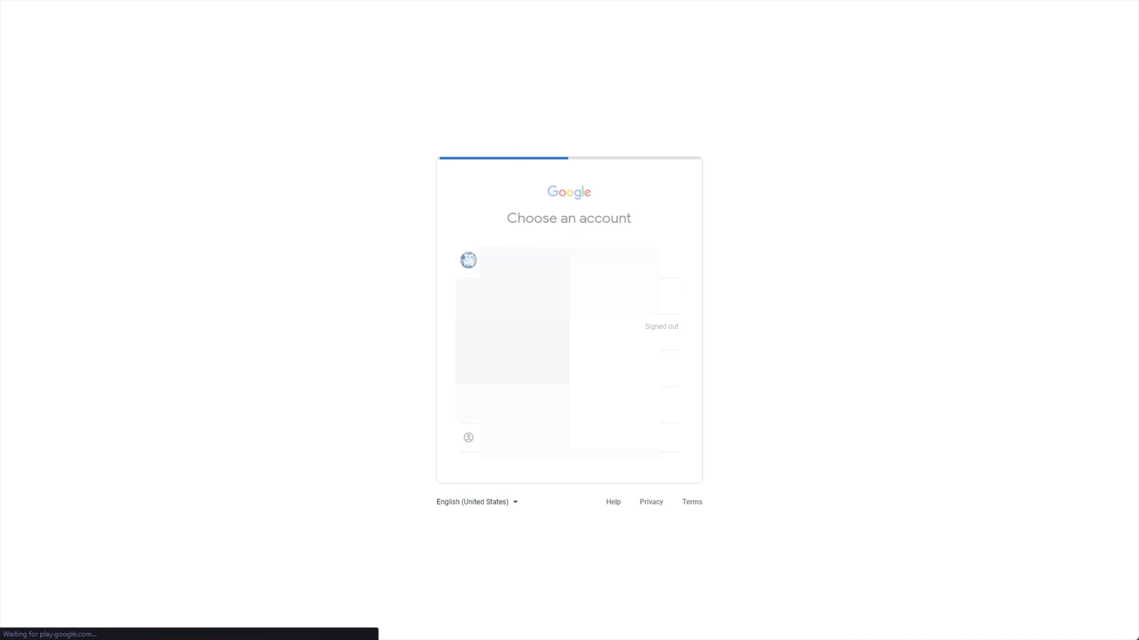
drag(432, 173, 554, 170)
click(554, 175)
drag(434, 181, 626, 184)
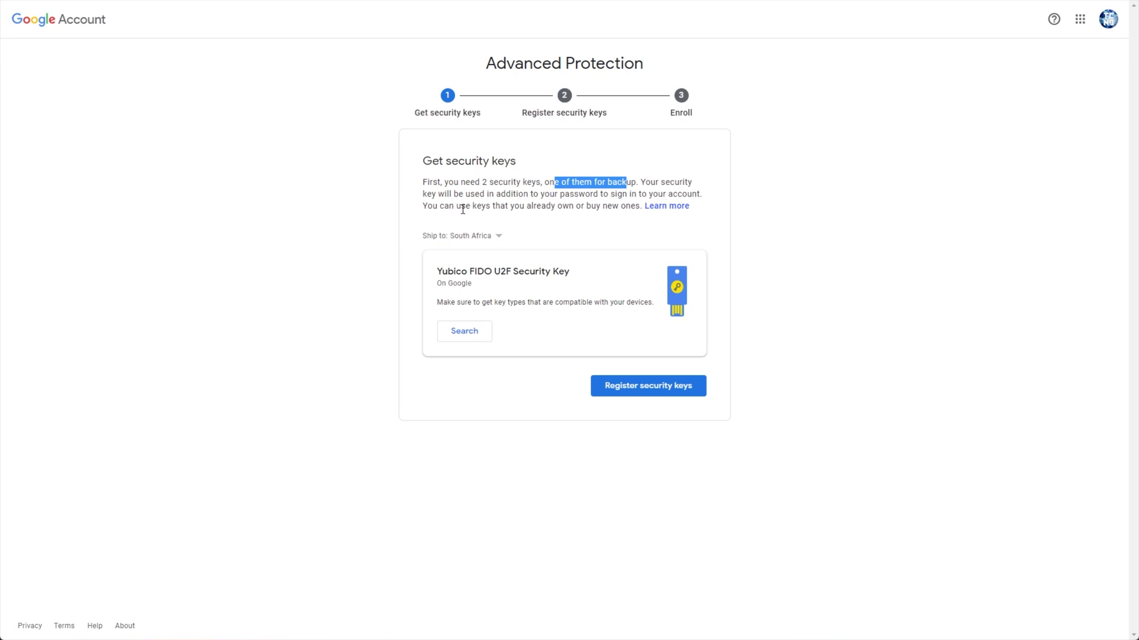
click(741, 191)
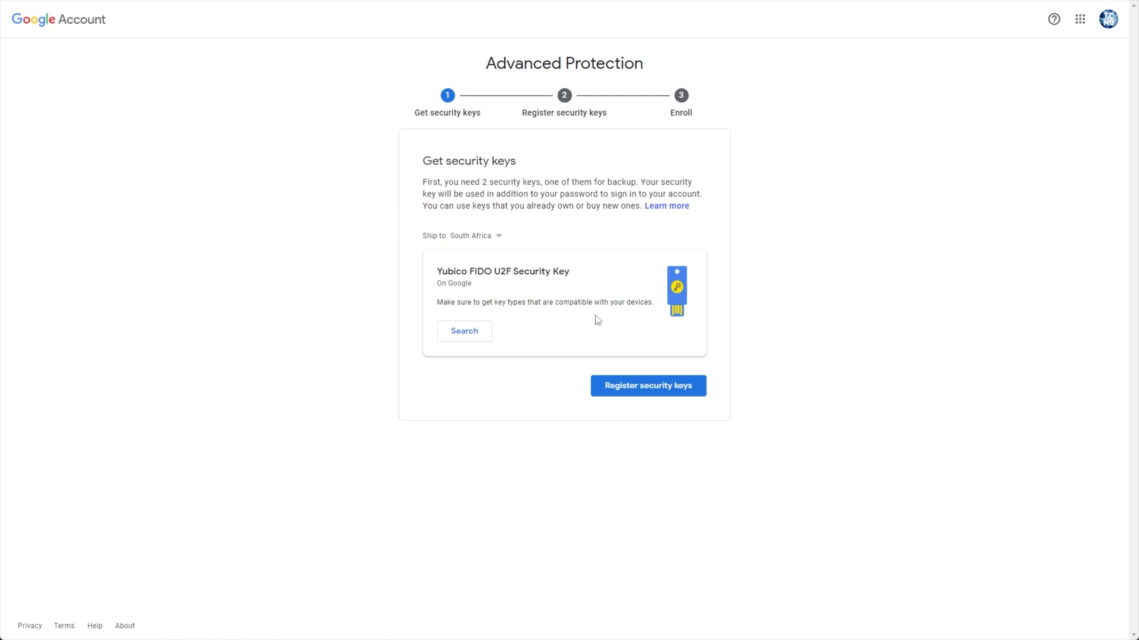
click(643, 392)
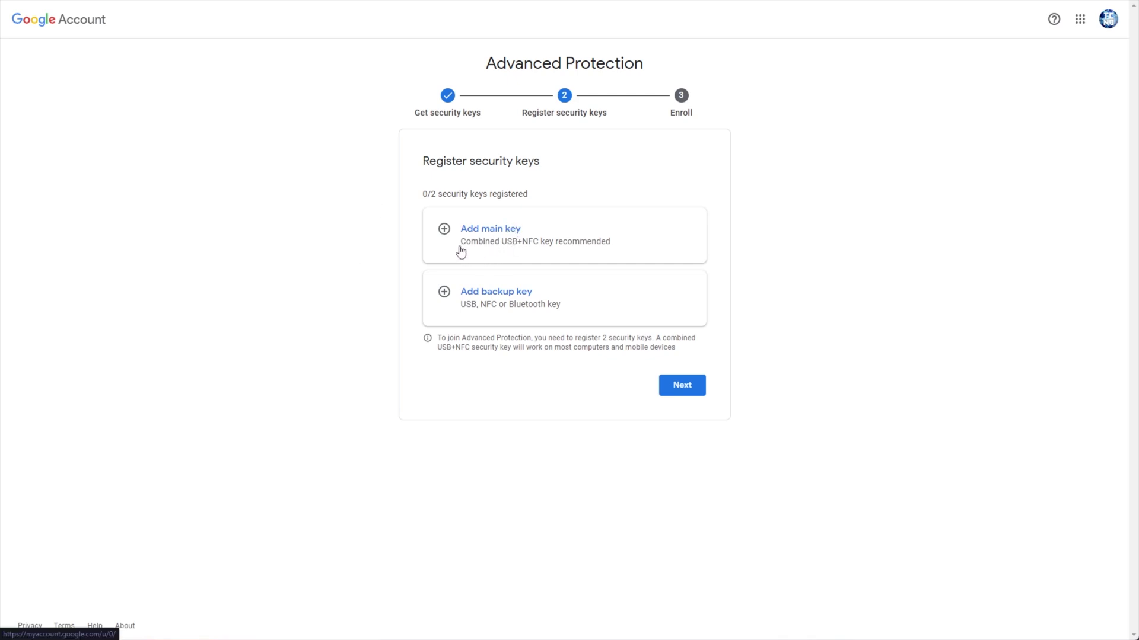
- Register the main security key through Windows Security and name it 'Yubikey 1'
click(536, 240)
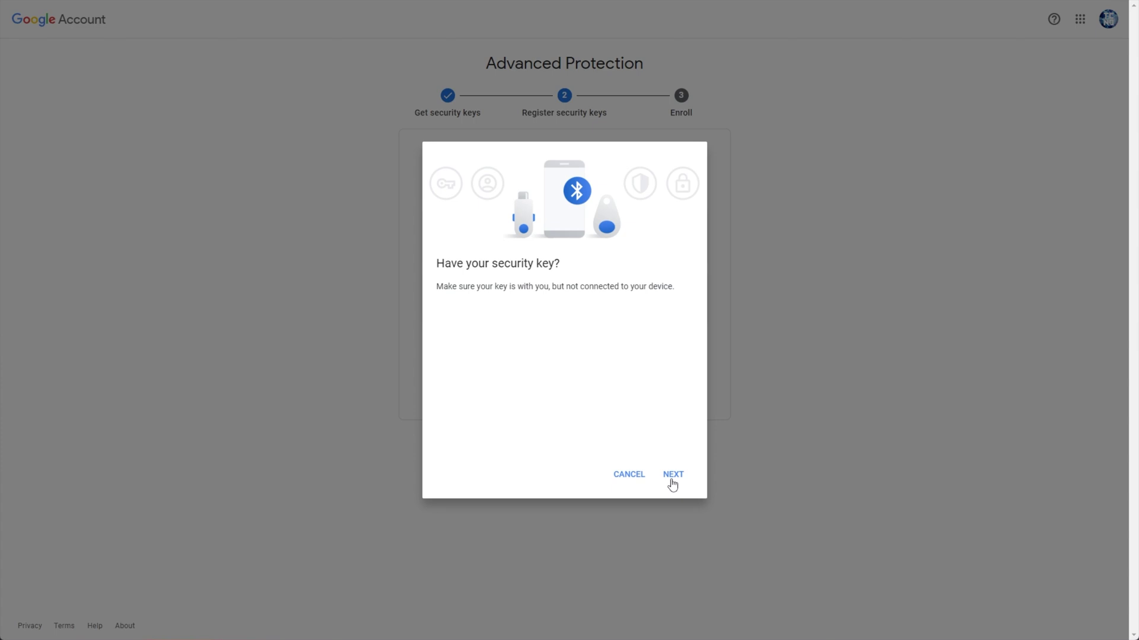
click(670, 477)
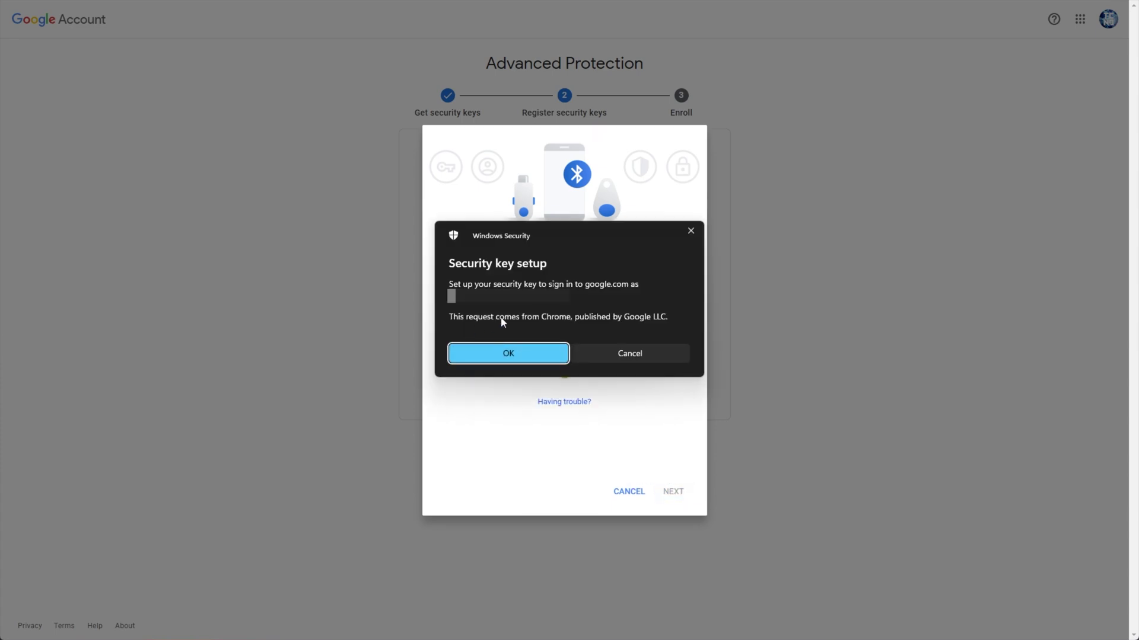
click(508, 358)
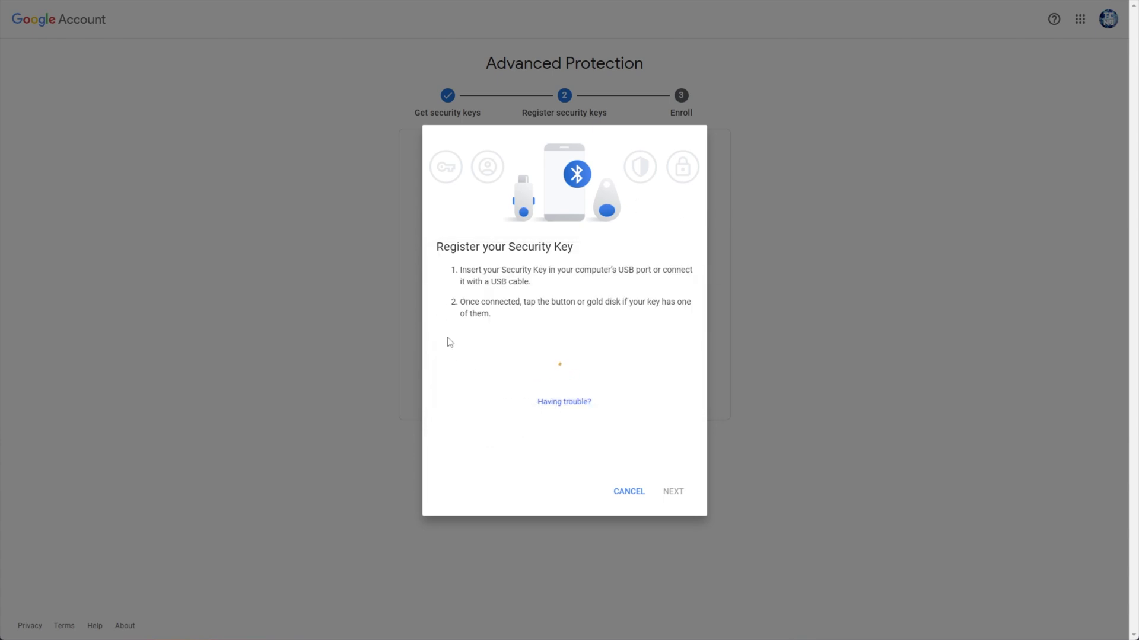
click(519, 338)
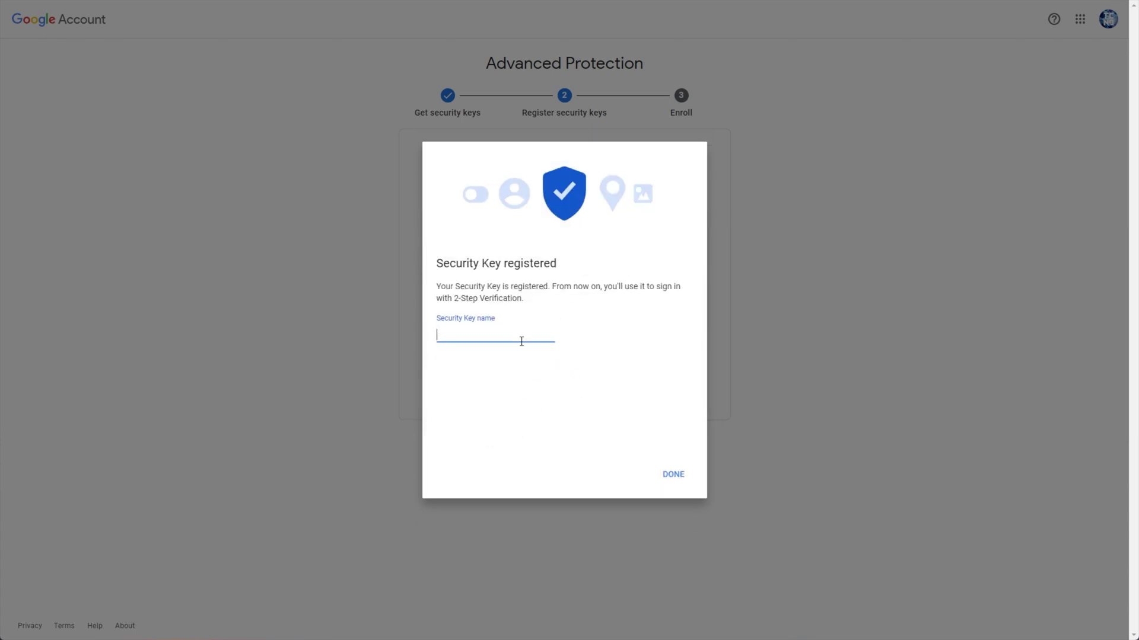
text(Yubikey 1)
click(673, 473)
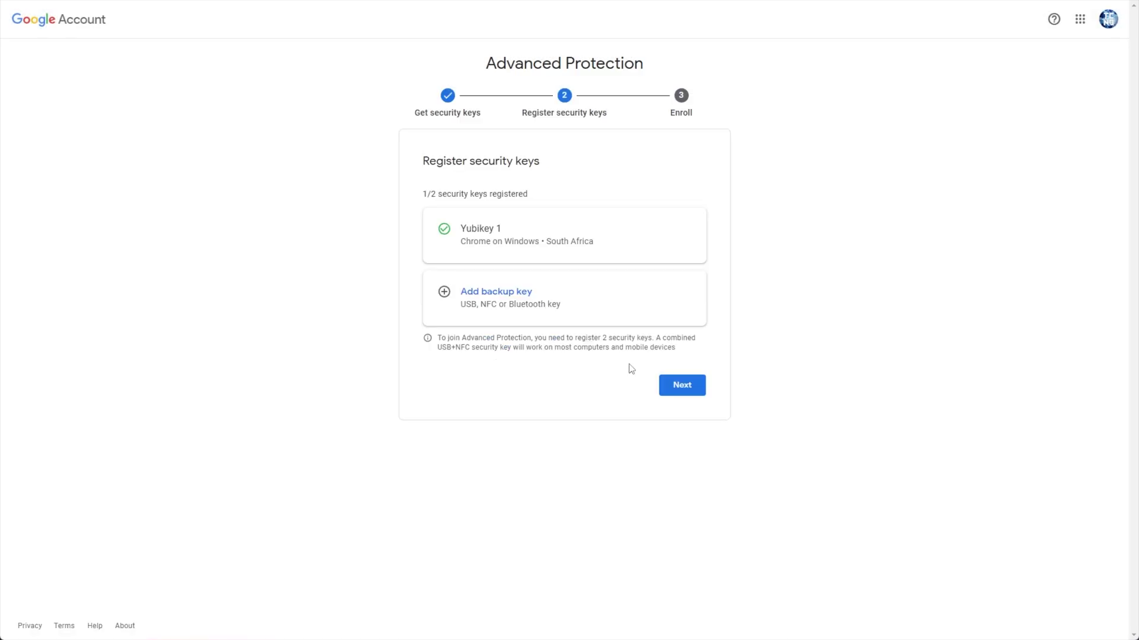
- Register the backup key as 'Yubikey 2' and continue to the Enroll step
click(547, 301)
click(670, 474)
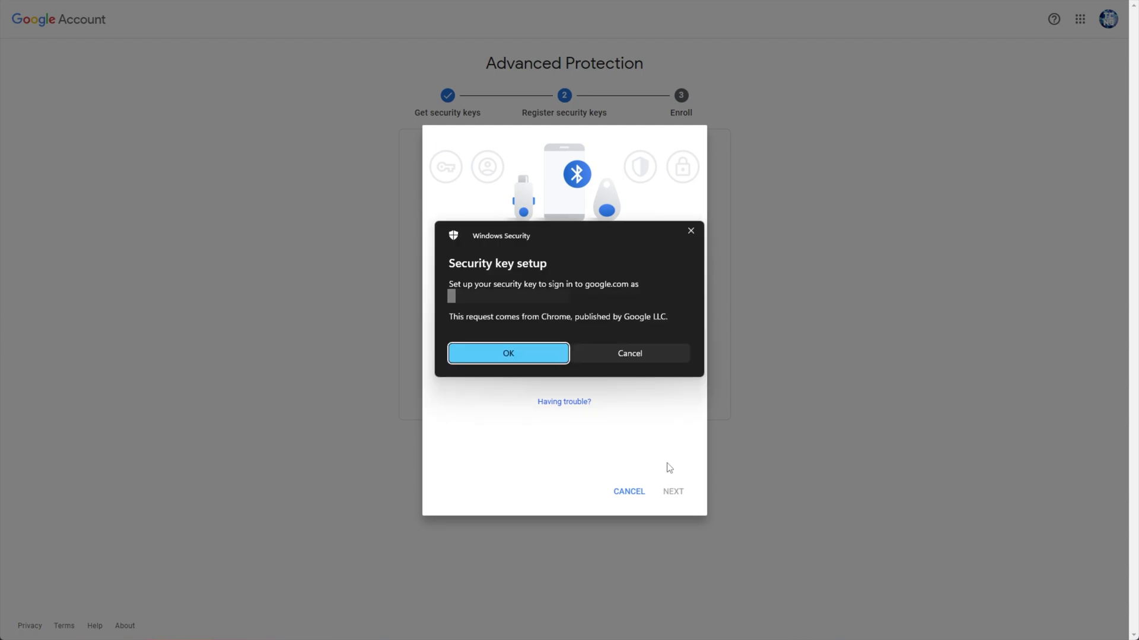
click(529, 354)
click(528, 345)
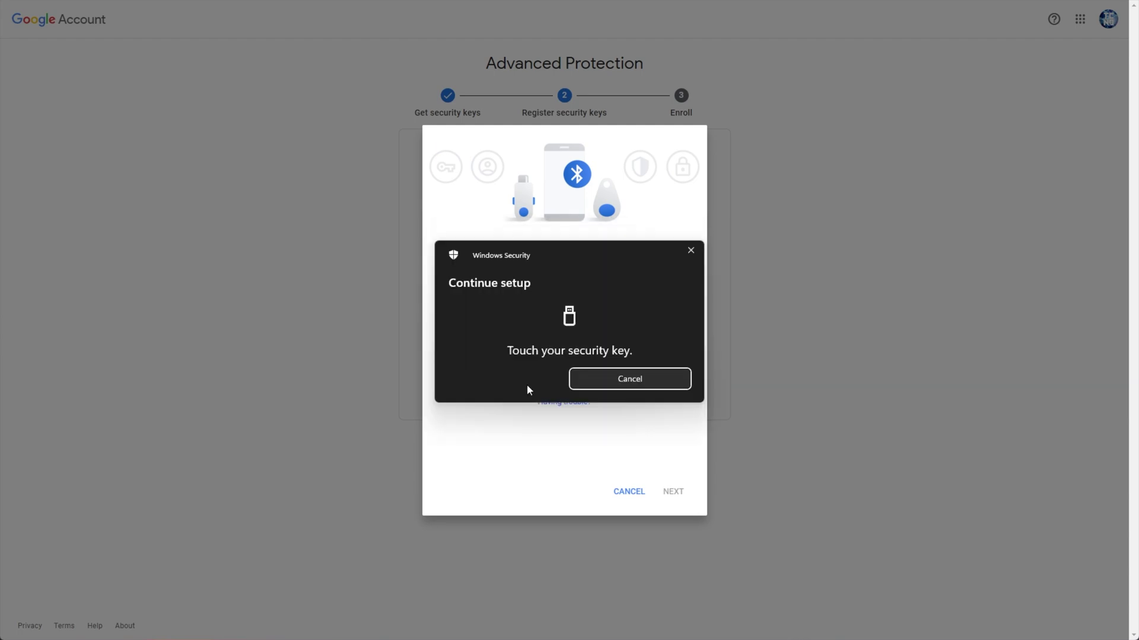
click(524, 337)
text(Yubikey 2)
click(672, 474)
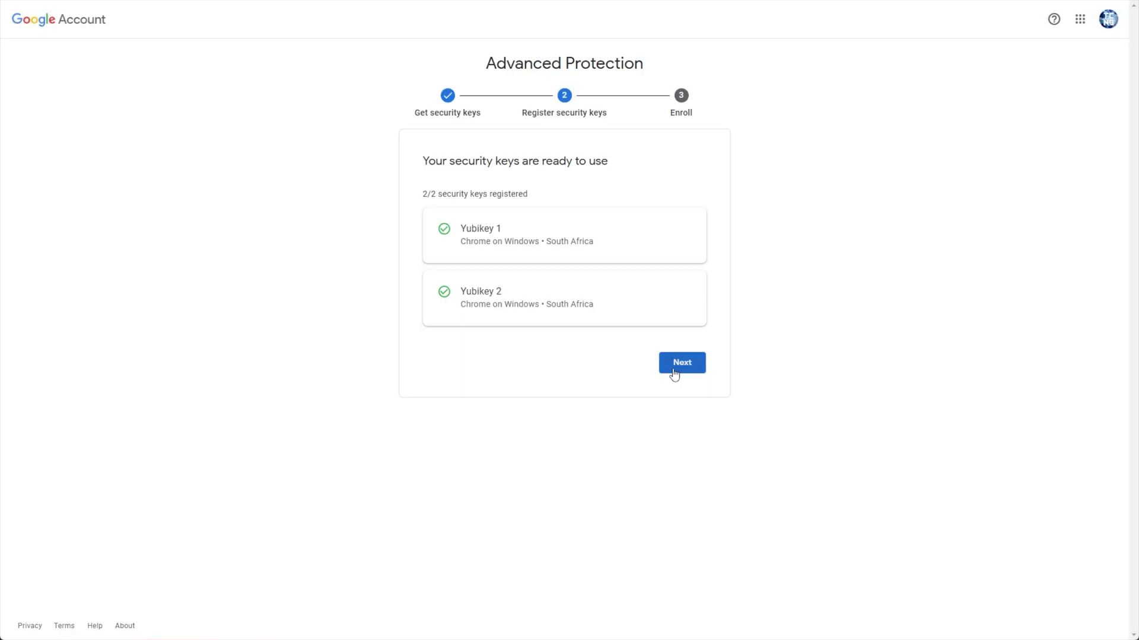
click(674, 373)
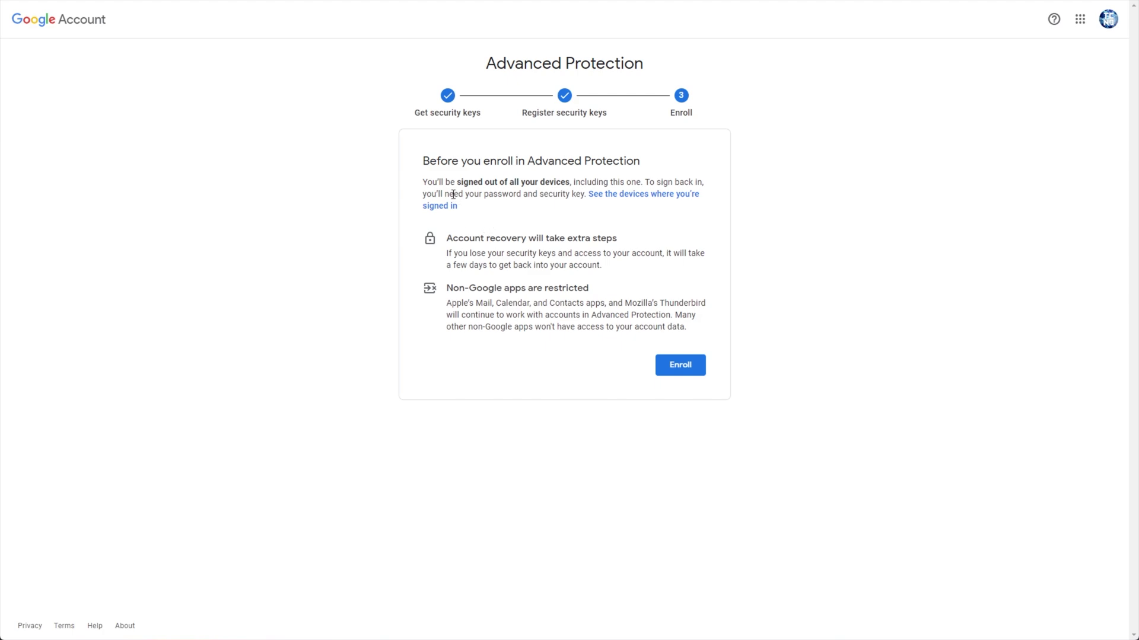
- Review the sign-out, slower account recovery and restricted non-Google apps warnings, then enroll and sign back in
drag(427, 183, 574, 195)
drag(452, 239, 624, 247)
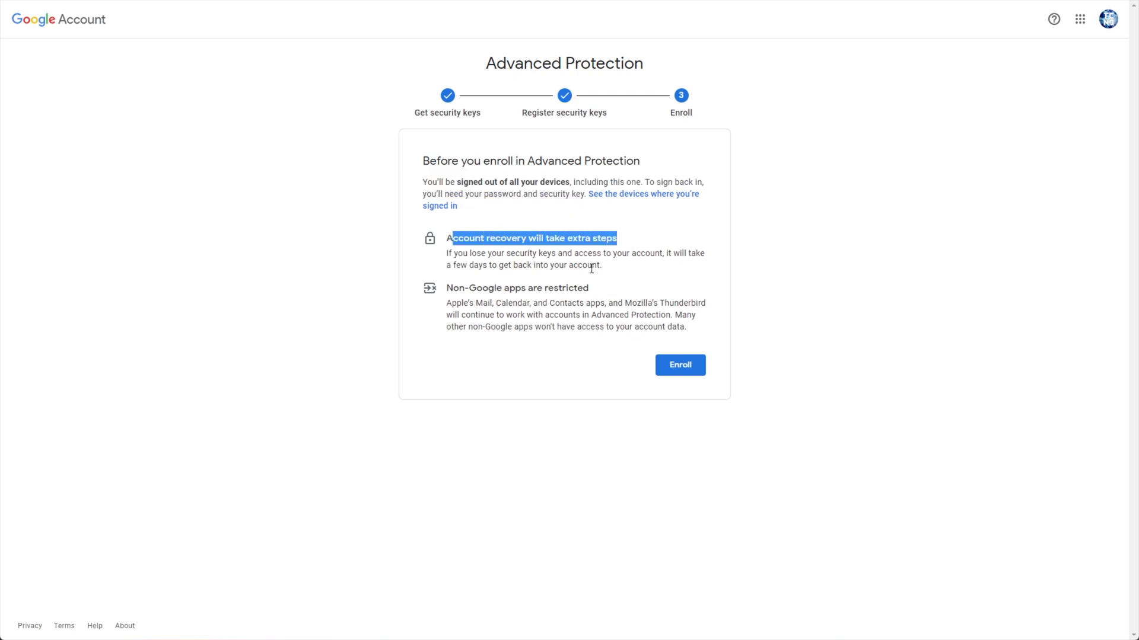
drag(447, 255, 608, 271)
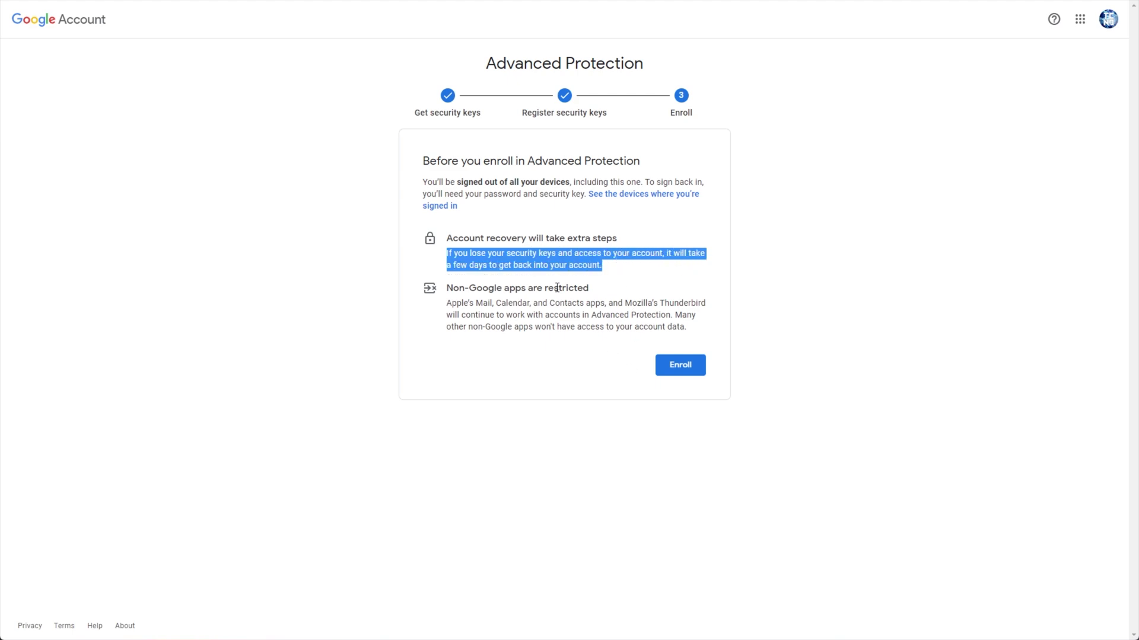
click(573, 348)
drag(442, 290, 605, 291)
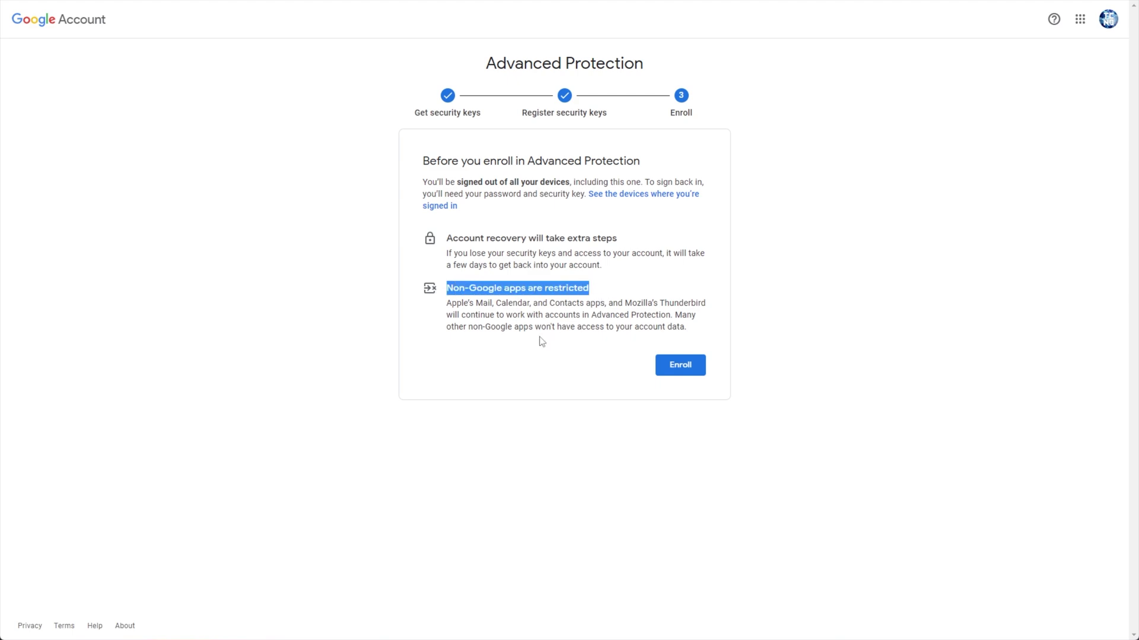
click(542, 342)
drag(445, 303, 692, 333)
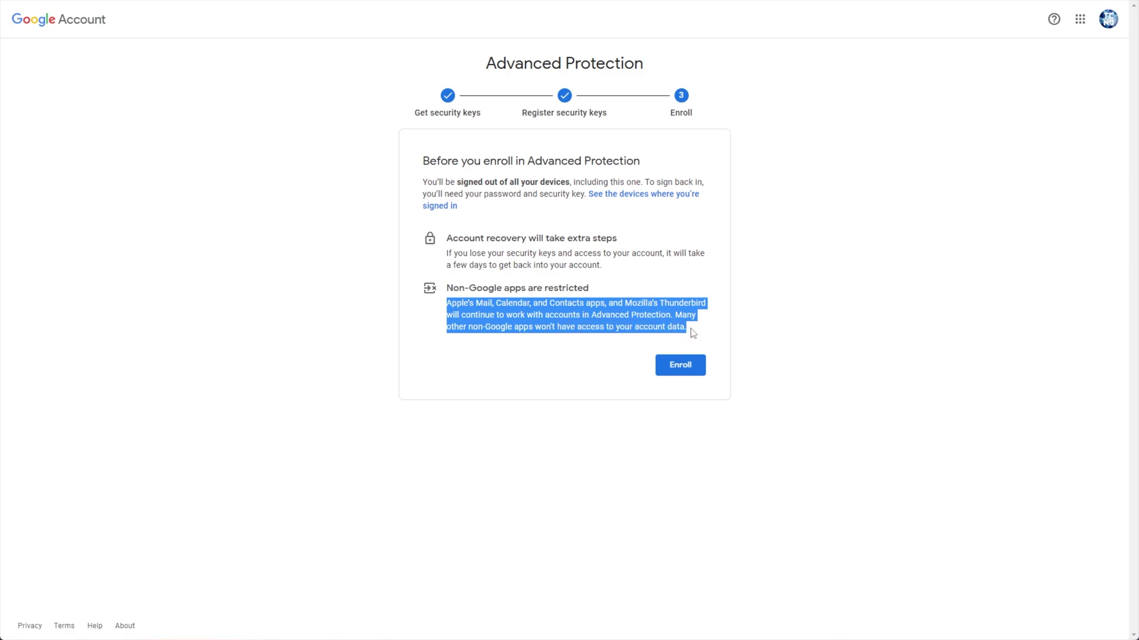
click(730, 389)
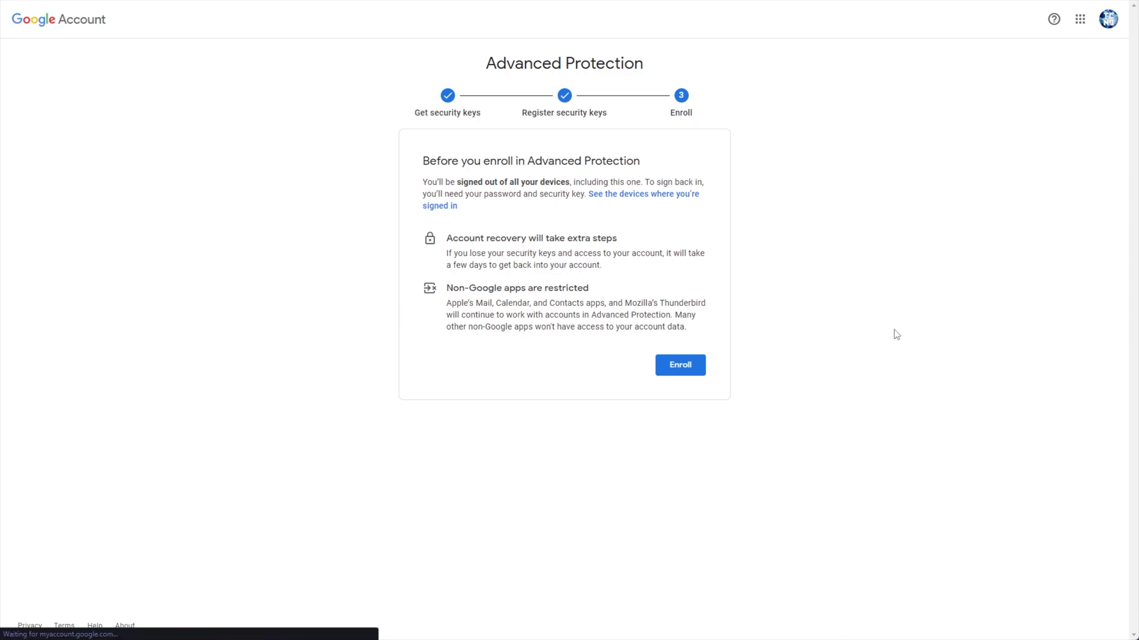
click(677, 344)
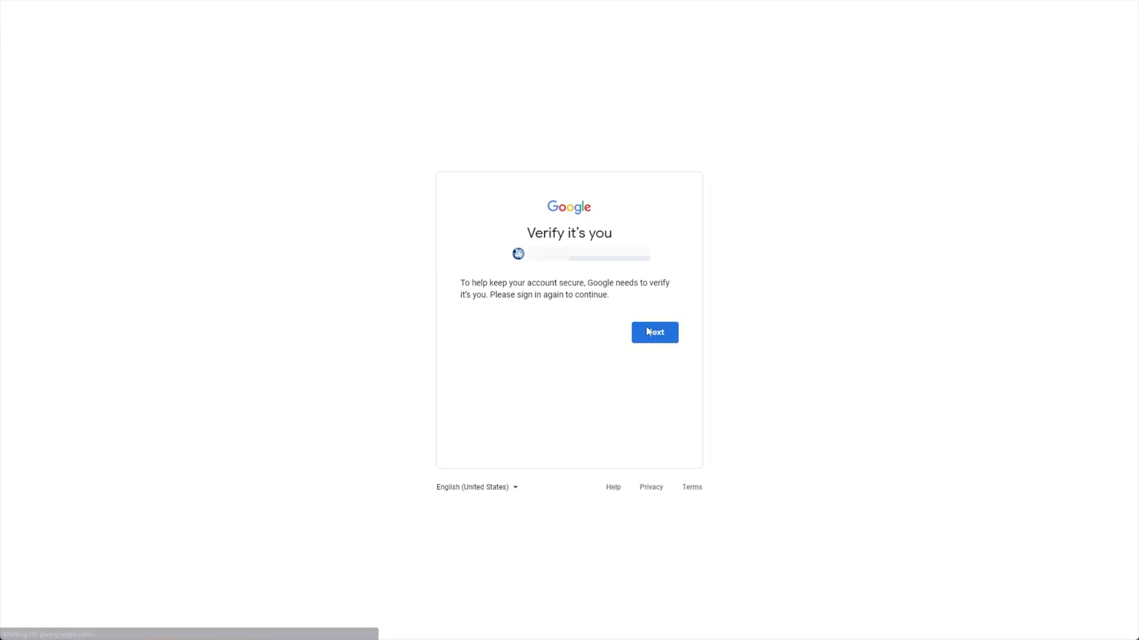
- Pass Verify it's you and 2-Step Verification, dismiss the apps list, and go to Security
click(661, 402)
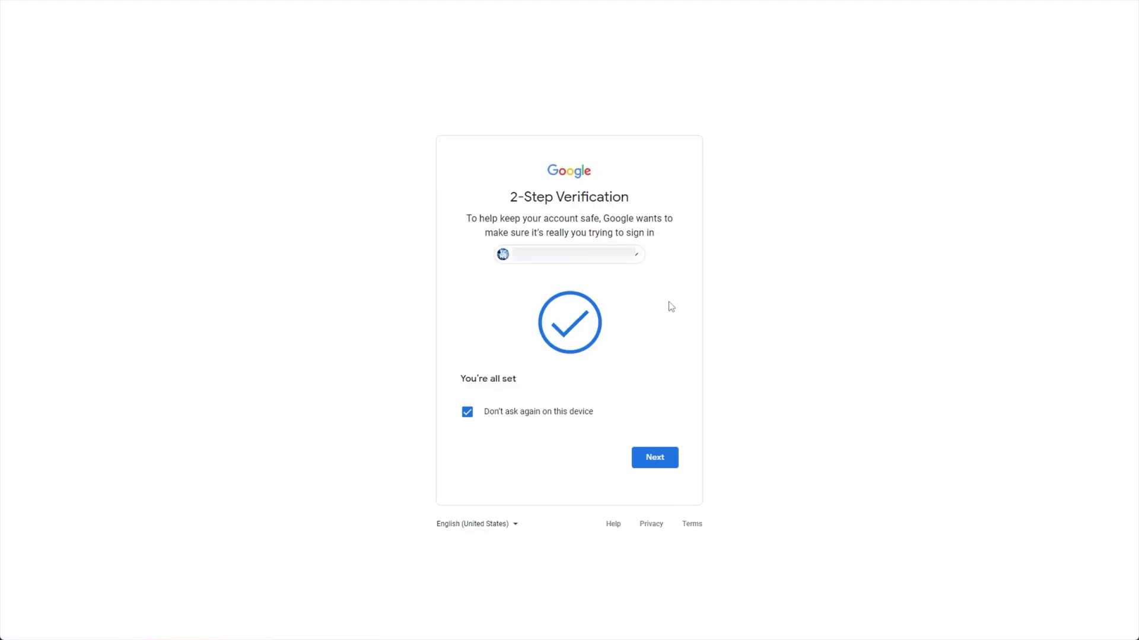
click(659, 455)
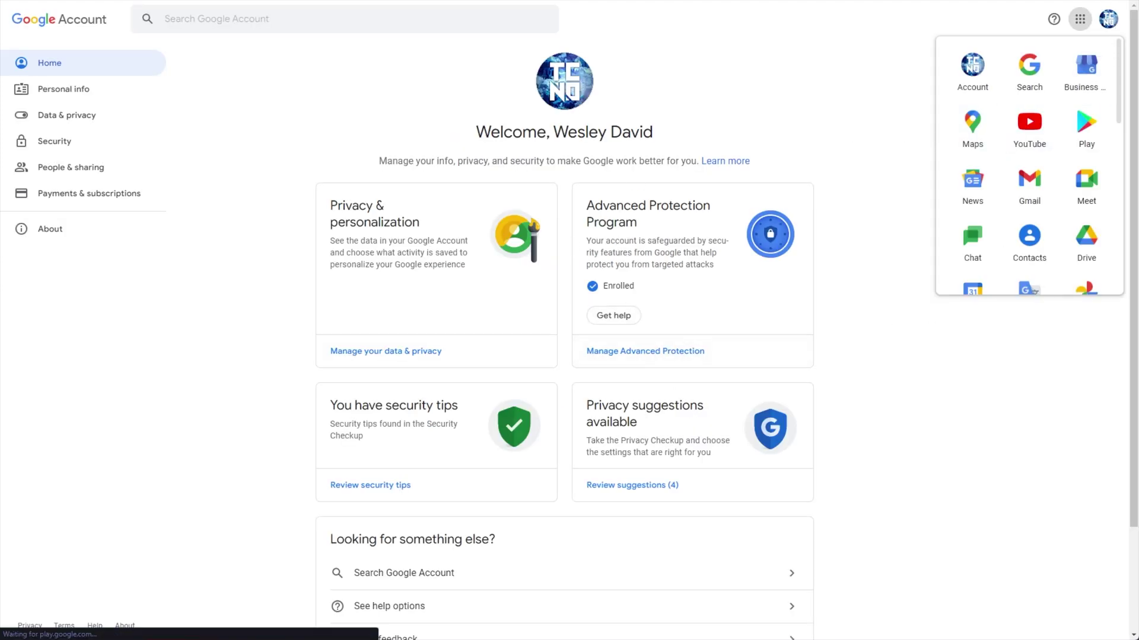
middle_click(624, 169)
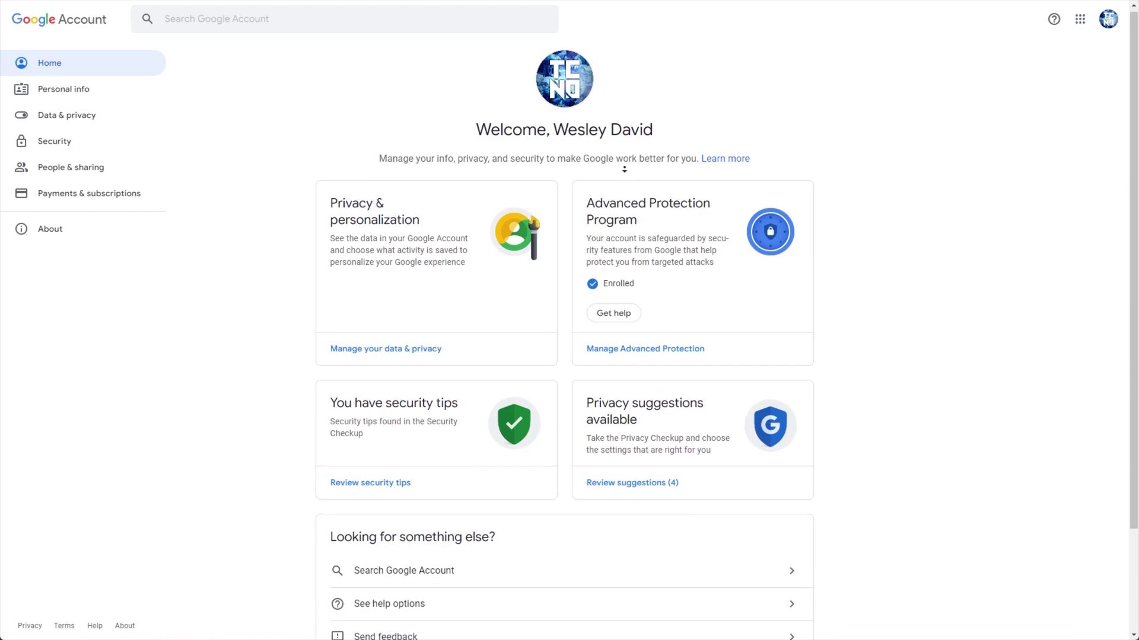
scroll(624, 169, down, 2)
scroll(625, 169, up, 2)
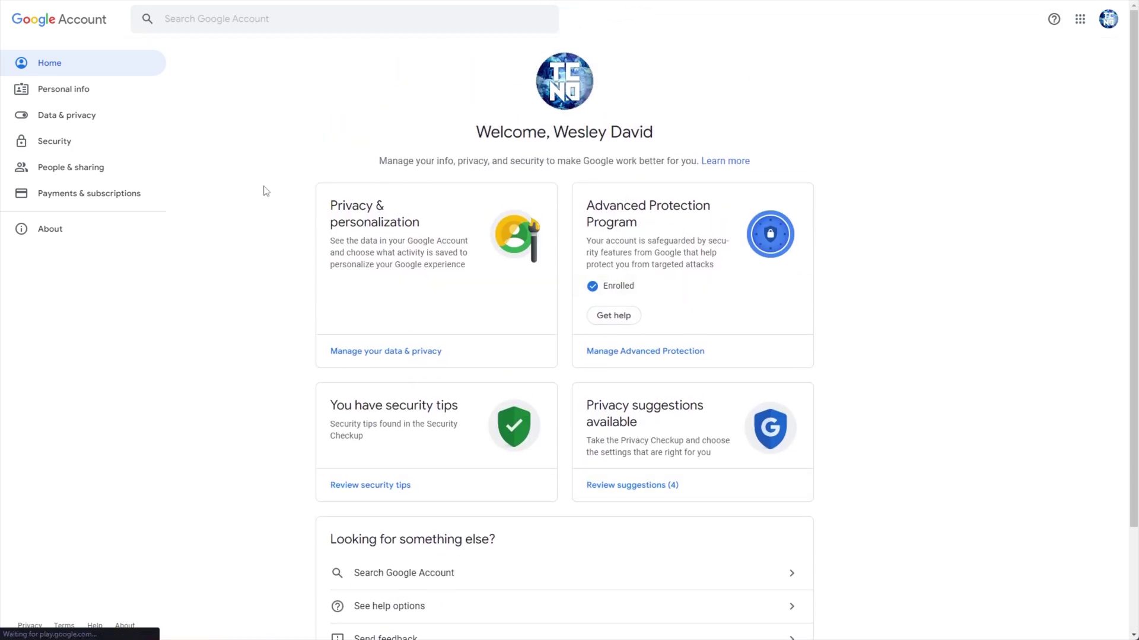
click(102, 140)
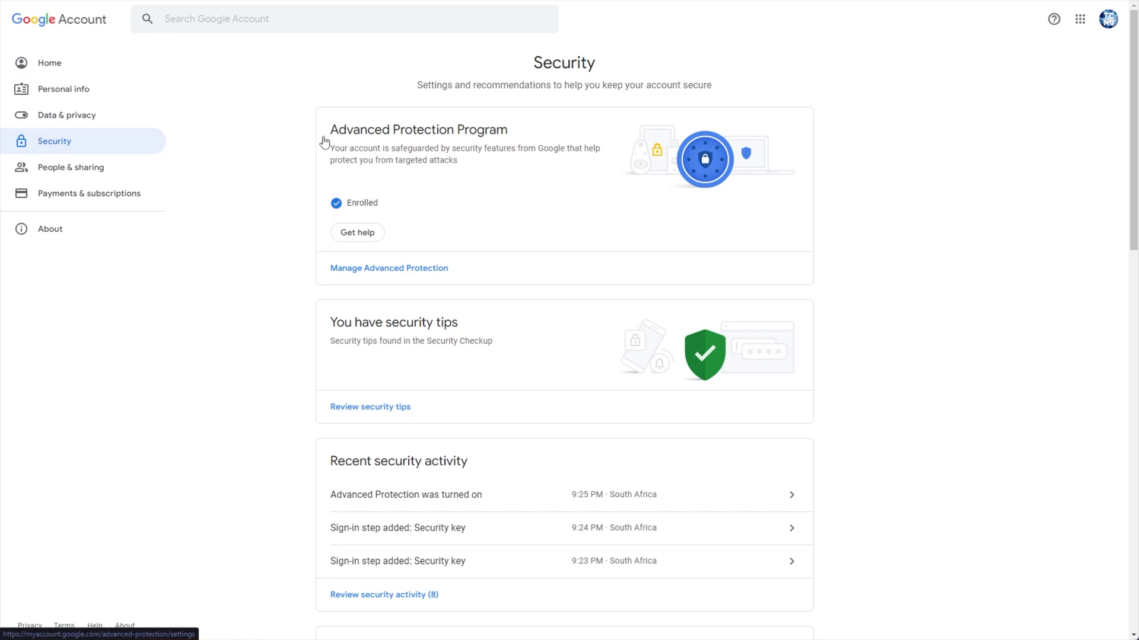
- Open Advanced Protection management and re-enter the password to add another security key
click(369, 205)
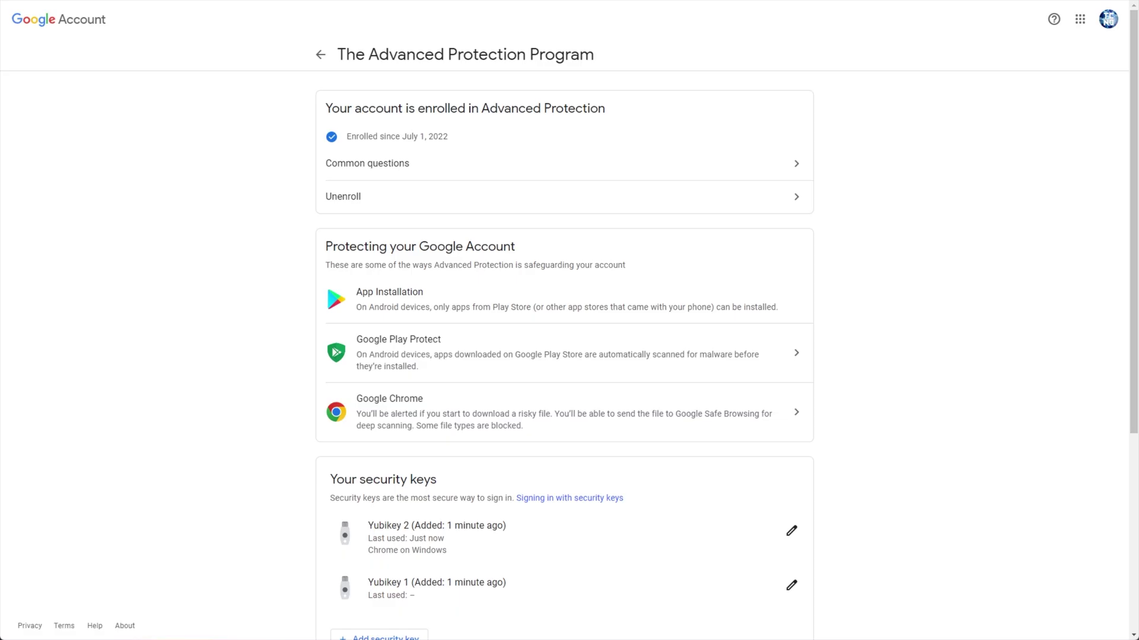
scroll(367, 260, down, 1)
drag(332, 232, 650, 236)
scroll(651, 249, down, 5)
drag(331, 180, 446, 181)
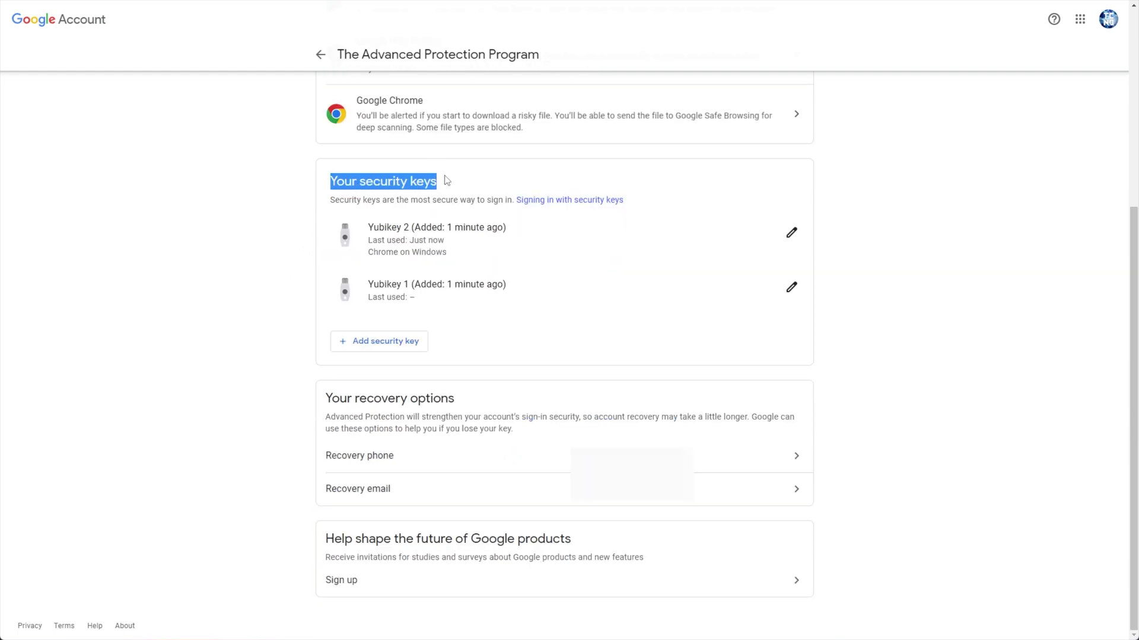
click(485, 173)
click(396, 354)
click(567, 320)
key(ctrl+v)
click(655, 399)
- Approve the Windows Security prompts and register the new key as 'Yubikey Backup'
click(401, 408)
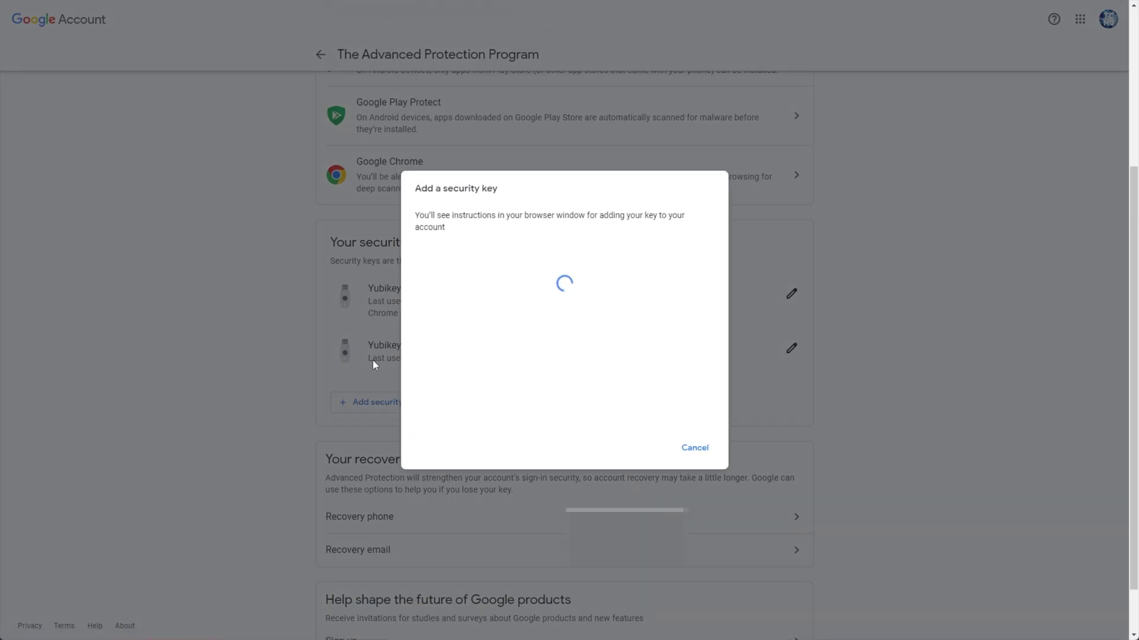
click(483, 359)
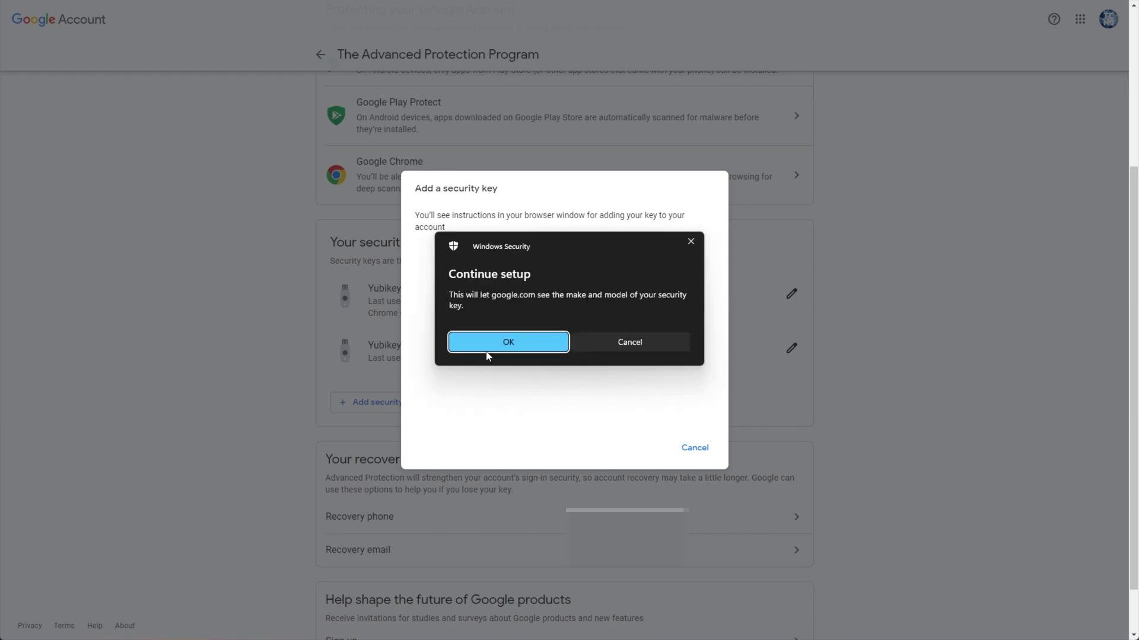
click(486, 352)
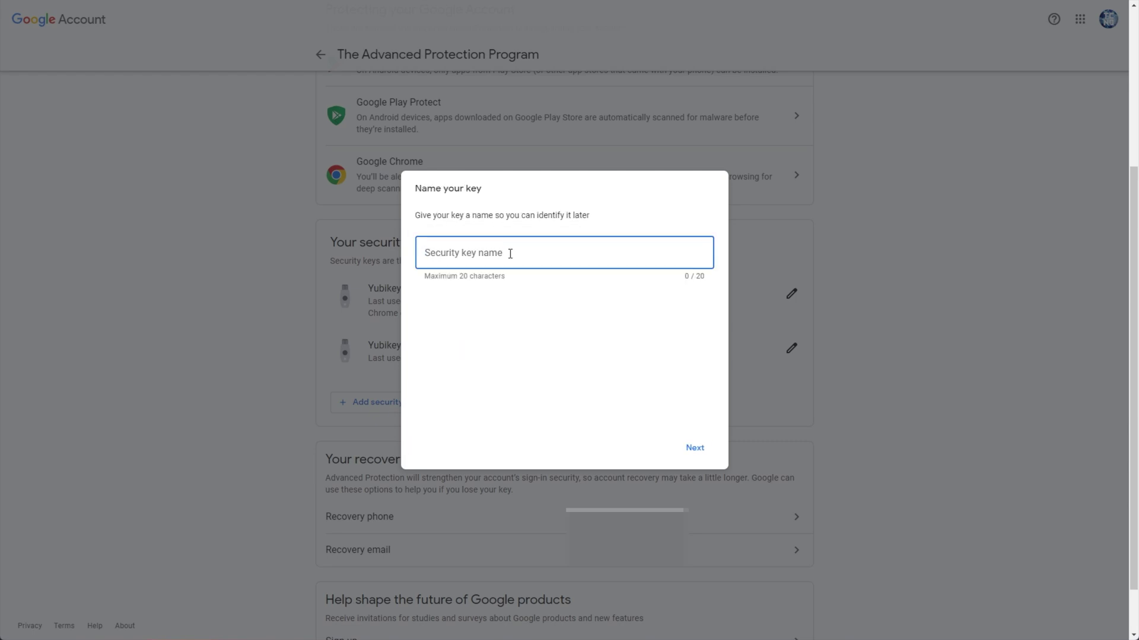
text(Yubikeyu)
key(BackSpace)
key(BackSpace)
key(BackSpace)
key(BackSpace)
key(BackSpace)
key(BackSpace)
text(Backup)
click(695, 448)
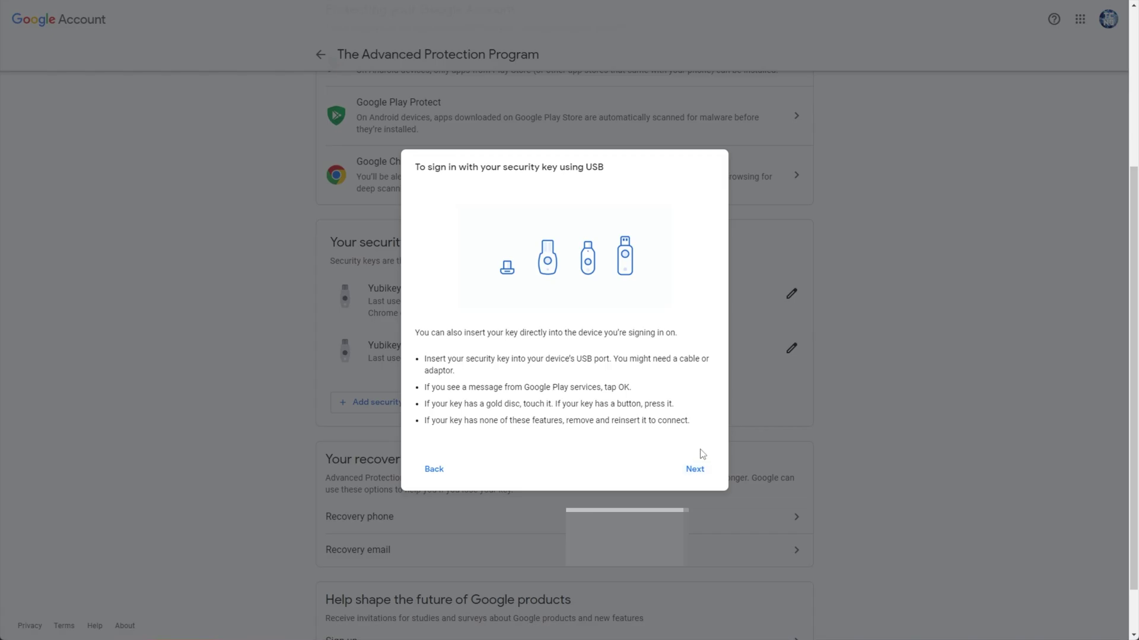
click(694, 468)
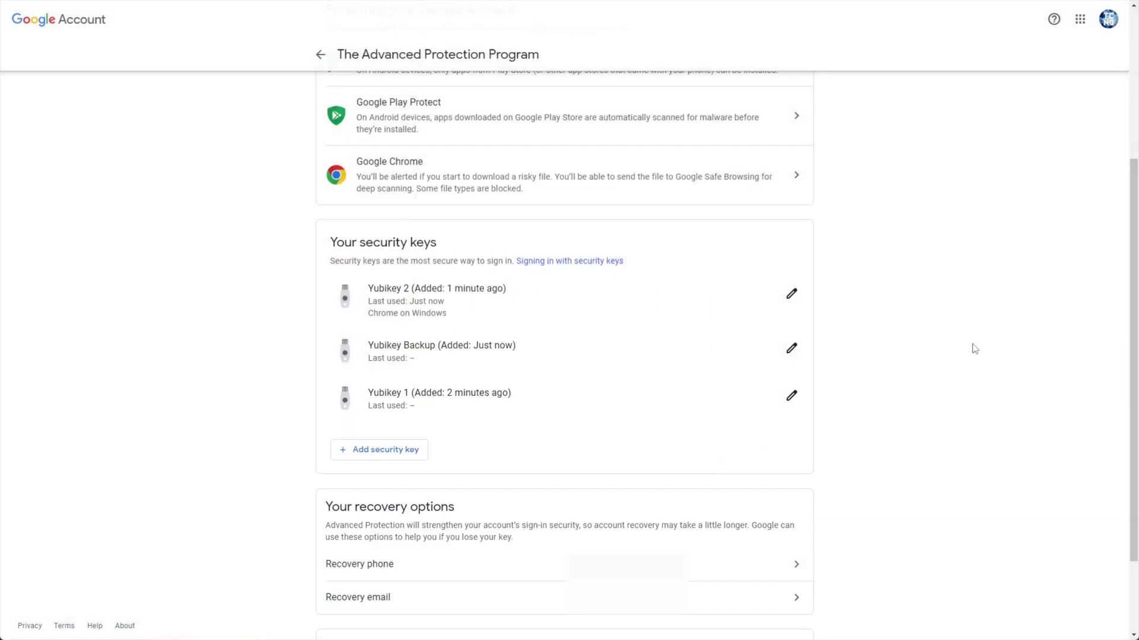
scroll(927, 368, down, 2)
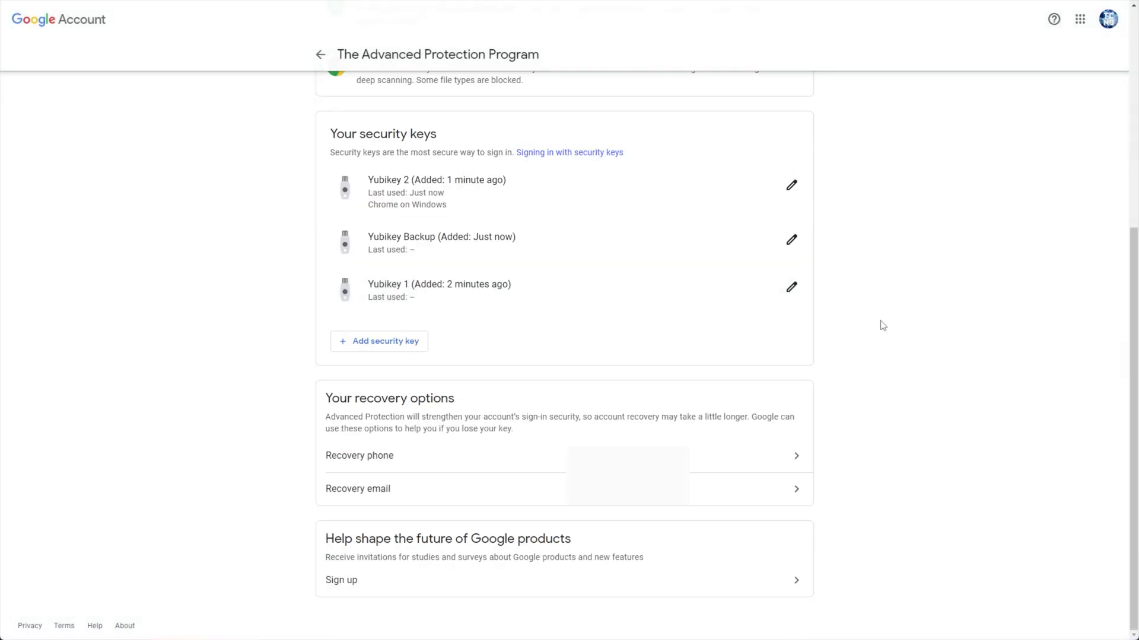
drag(388, 412, 534, 403)
- Re-verify the password, delete the recovery phone number, and return to the Security page
click(546, 407)
click(549, 458)
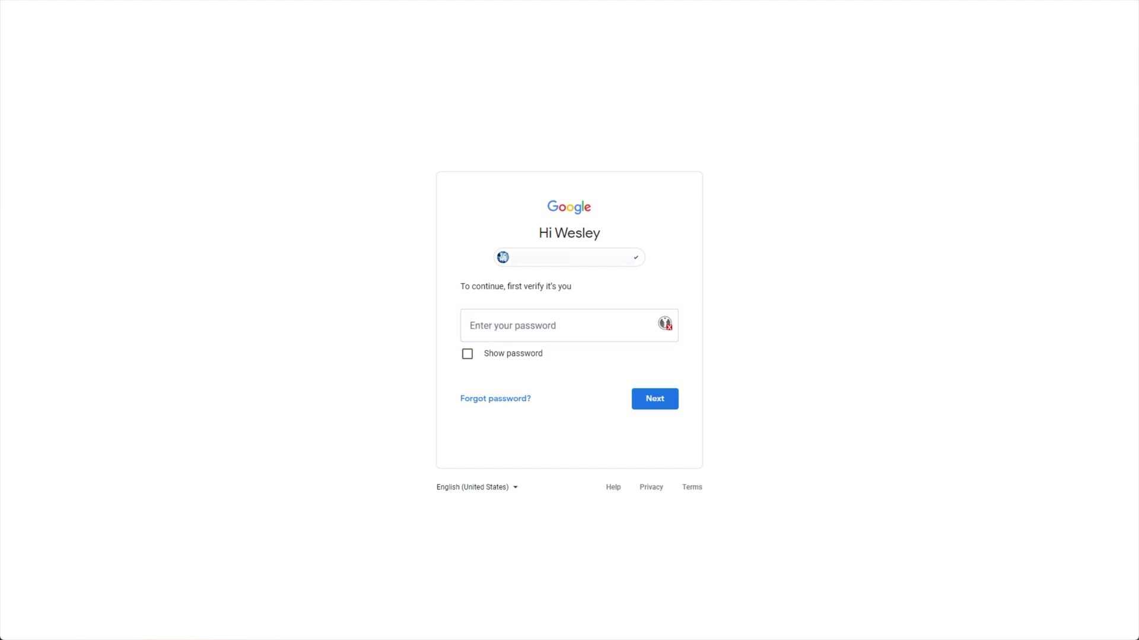
key(ctrl+v)
click(664, 407)
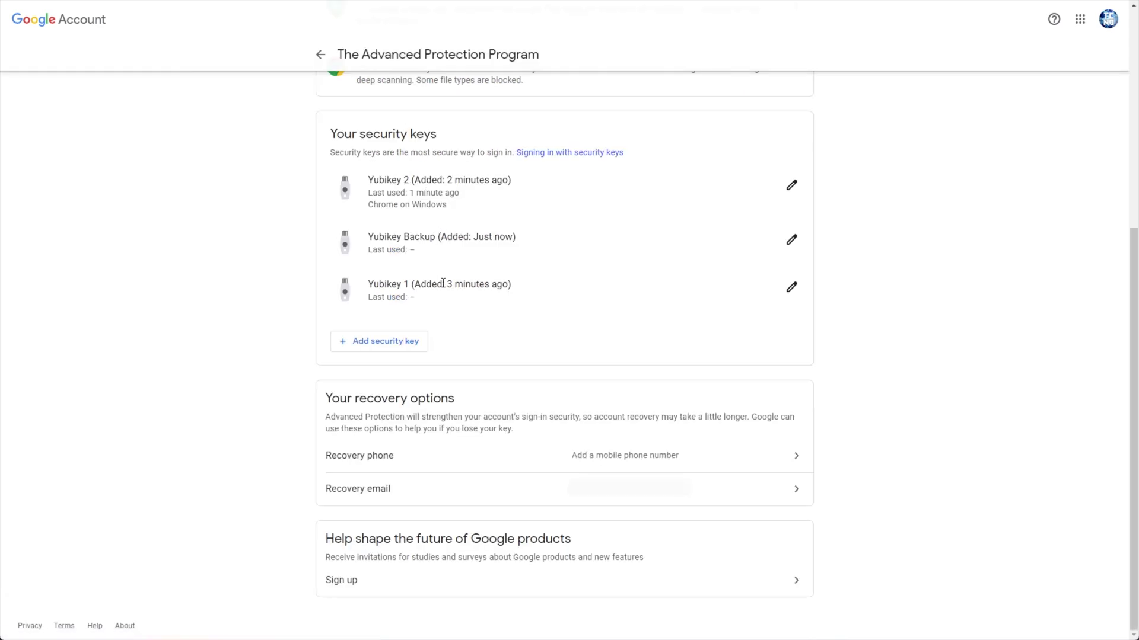
drag(320, 403, 794, 432)
click(550, 432)
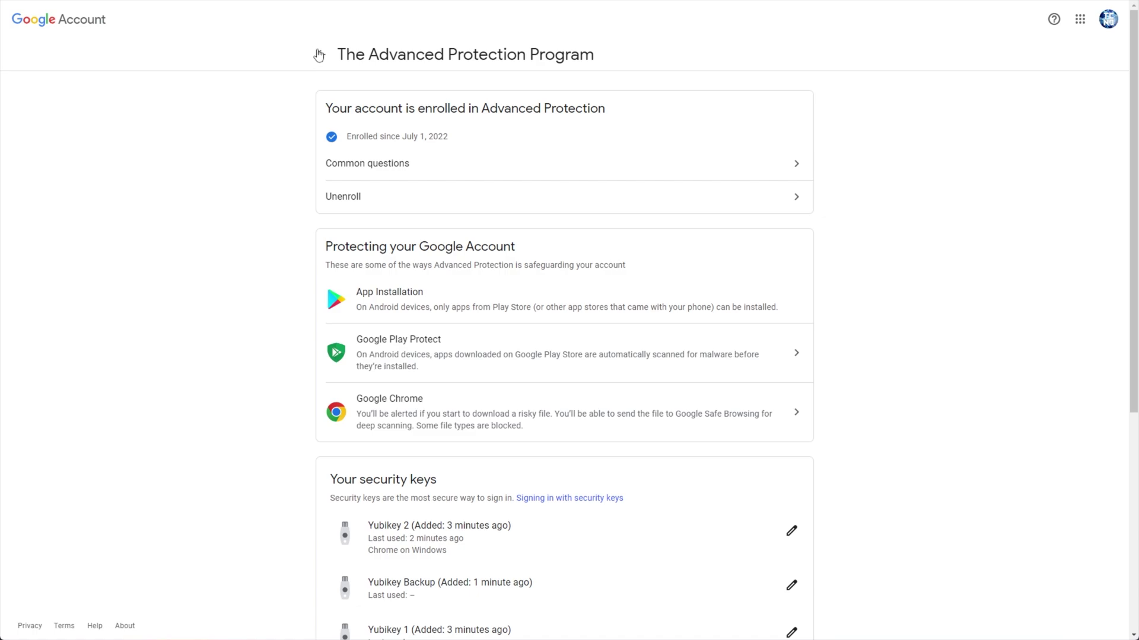
click(320, 55)
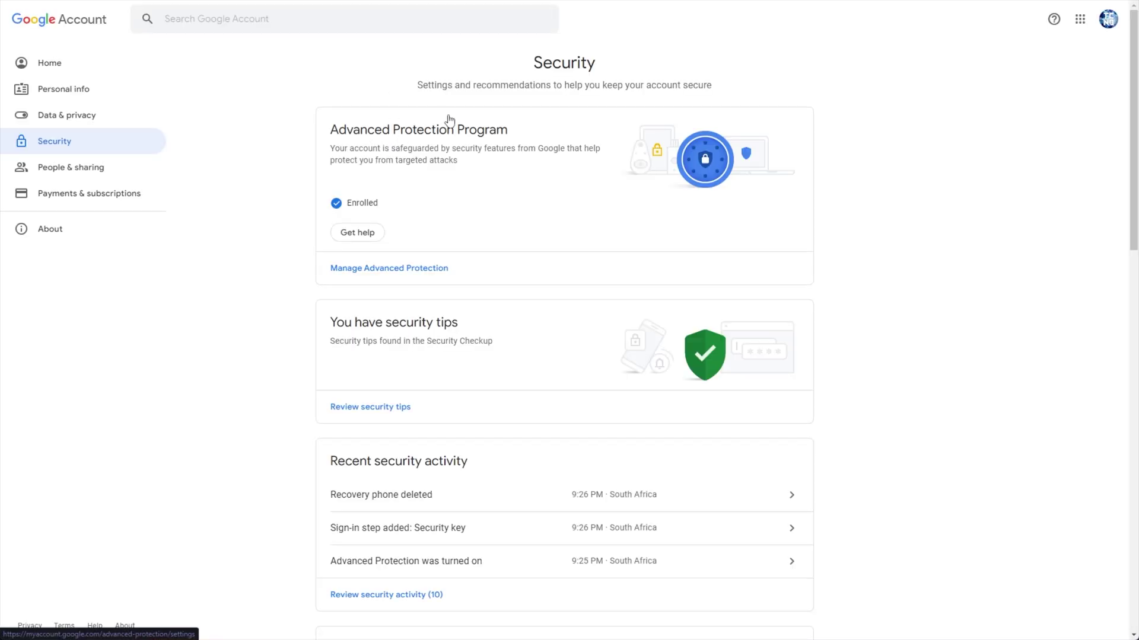
scroll(260, 356, down, 10)
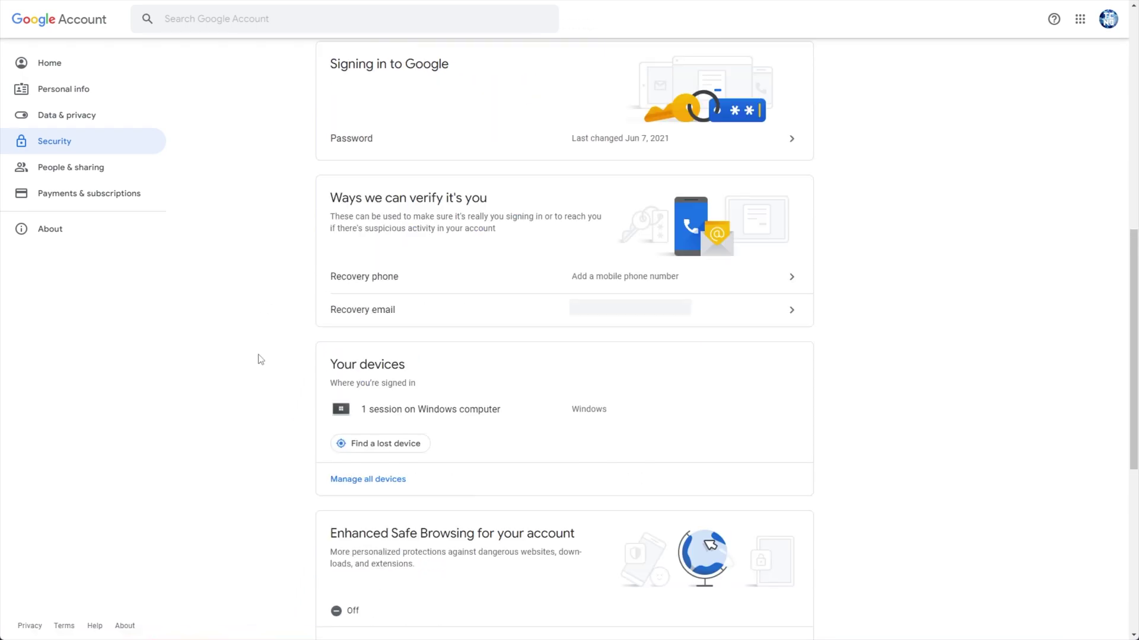